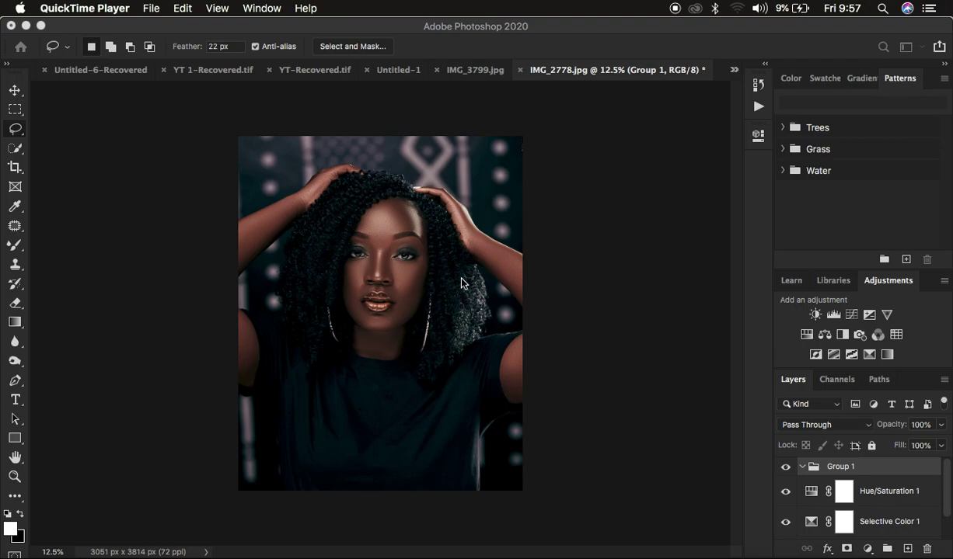
Bring Photoshop forward and zoom in on the portrait's face, then back out.
{"action": "left_click", "coordinate": [460, 283]}
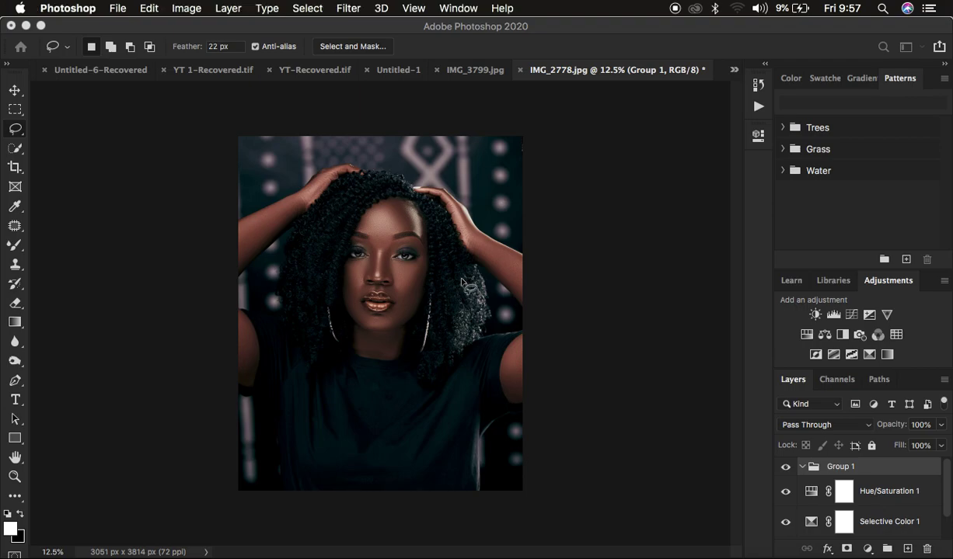
{"action": "key", "text": "super+equal"}
{"action": "key", "text": "super+equal"}
{"action": "key", "text": "super+equal"}
{"action": "key", "text": "super+equal"}
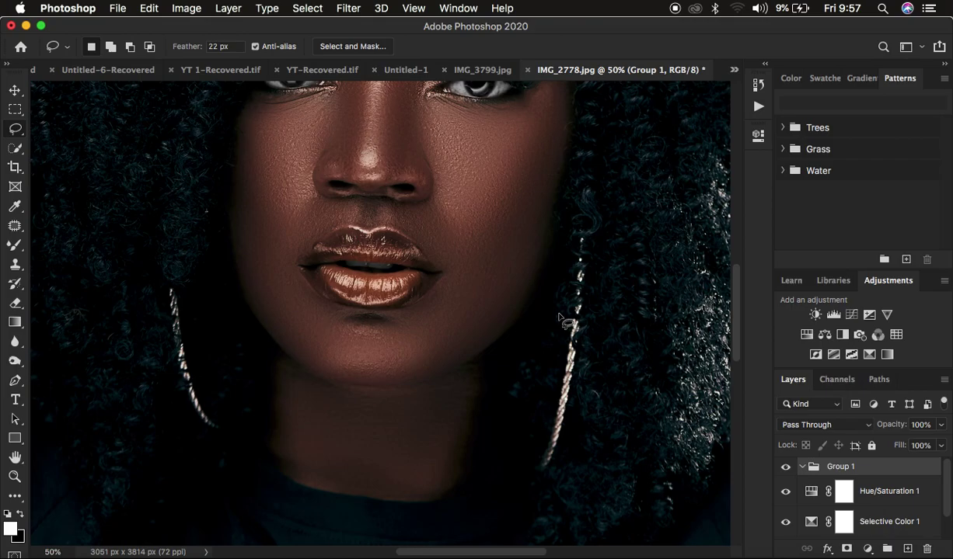
{"action": "key", "text": "super+minus"}
{"action": "key", "text": "super+minus"}
{"action": "key", "text": "super+minus"}
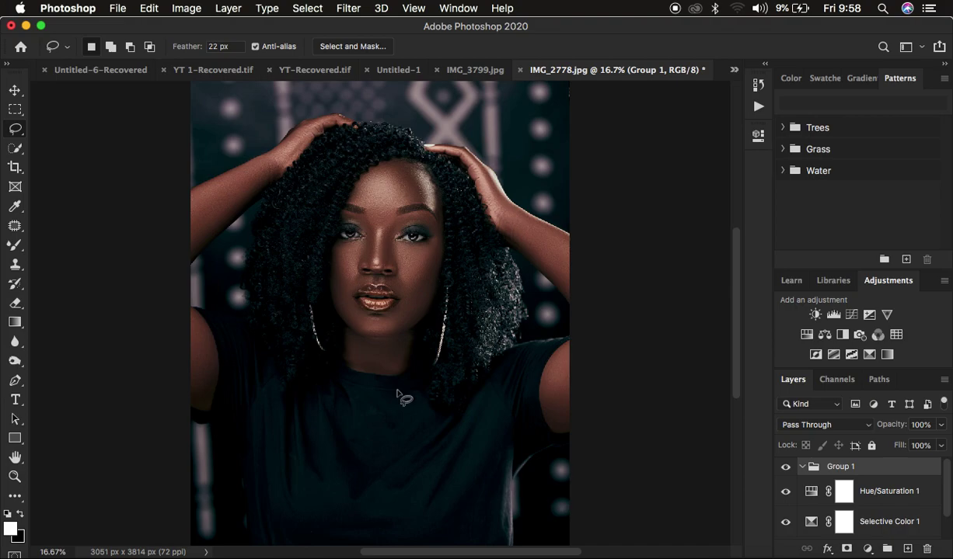
Open File > Export > Save for Web (Legacy) for the portrait.
{"action": "left_click", "coordinate": [117, 9]}
{"action": "mouse_move", "coordinate": [147, 219]}
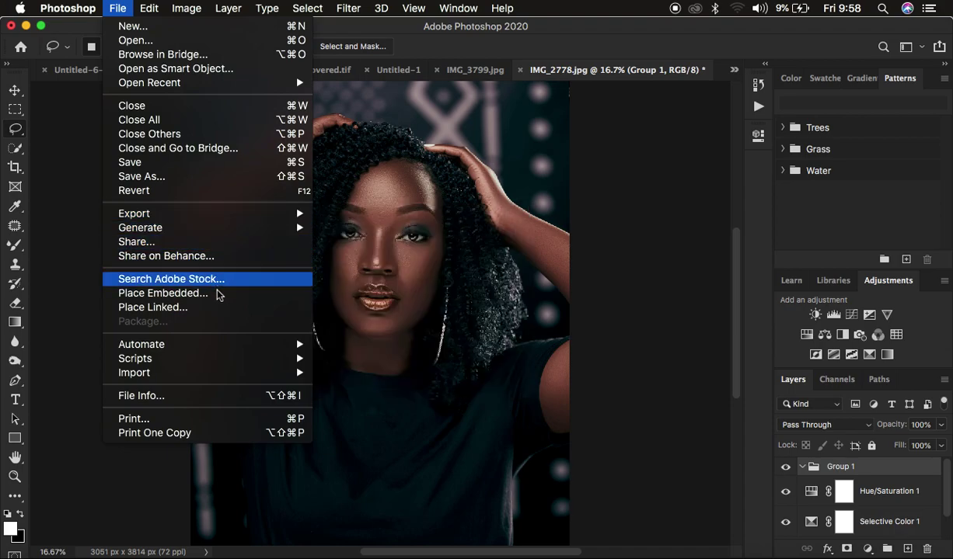
{"action": "mouse_move", "coordinate": [208, 218]}
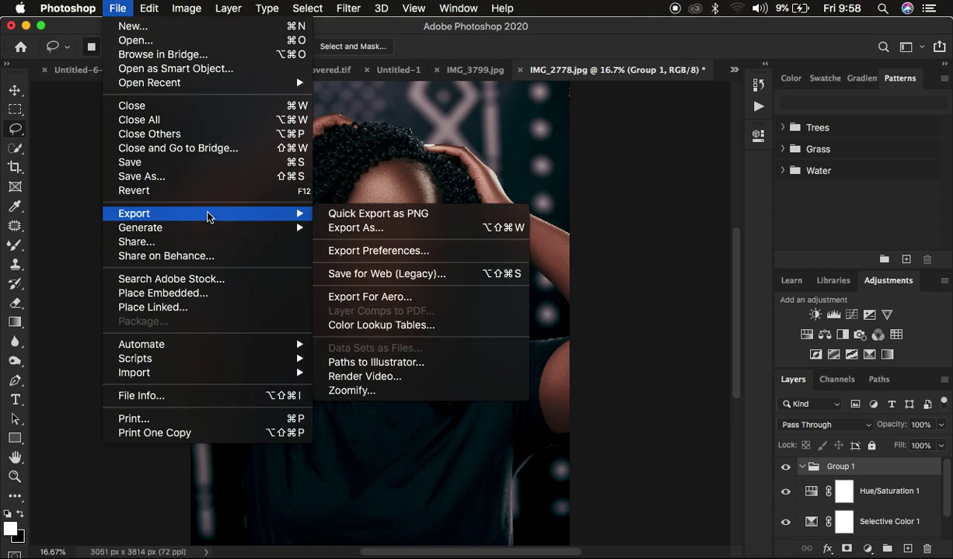
{"action": "left_click", "coordinate": [393, 274]}
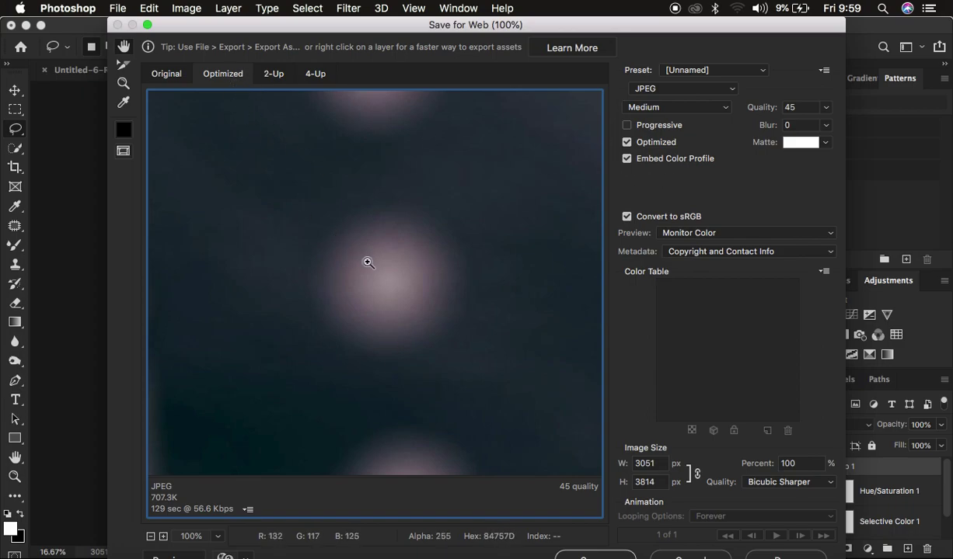
Zoom the Save for Web preview out to 12.5% so the whole portrait fits.
{"action": "key", "text": "super+minus"}
{"action": "key", "text": "super+minus"}
{"action": "key", "text": "super+minus"}
{"action": "key", "text": "super+minus"}
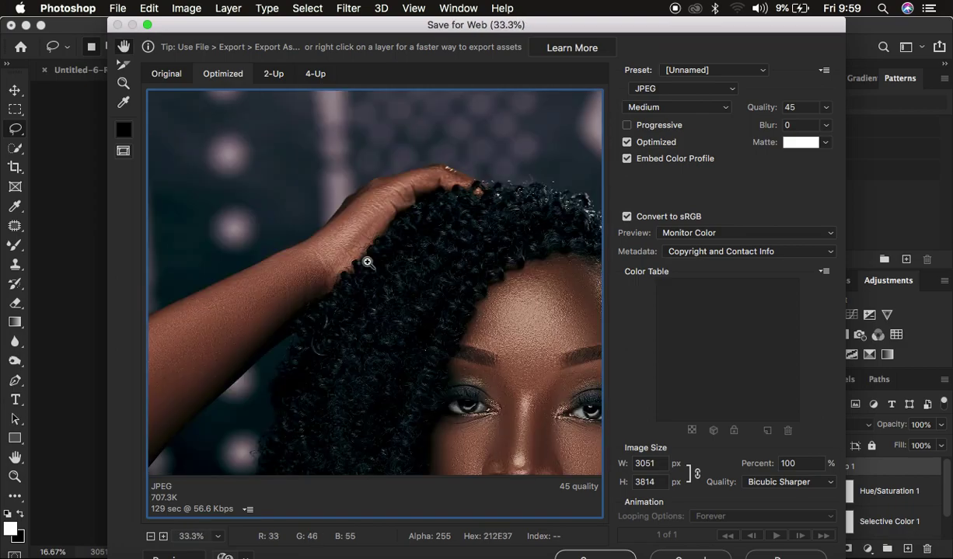
{"action": "key", "text": "super+minus"}
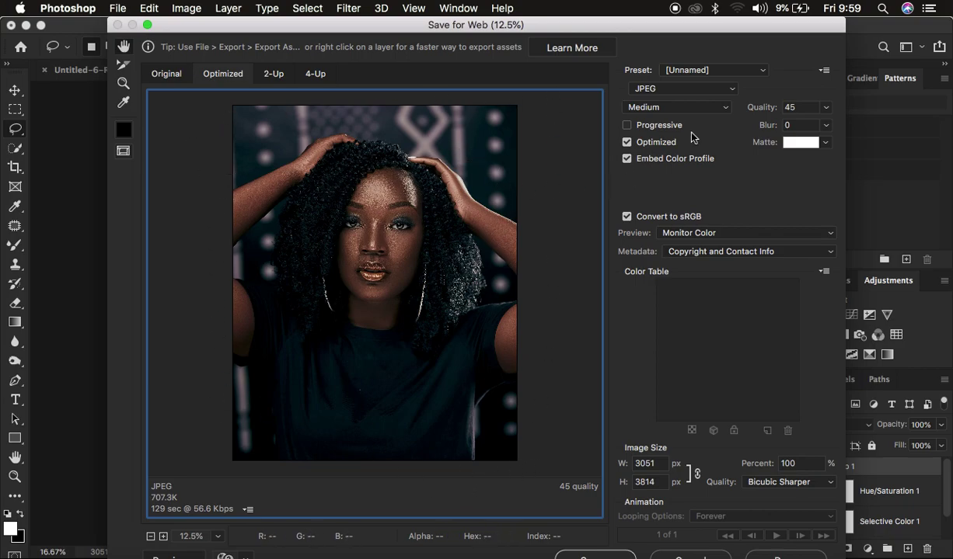
Keep JPEG as the format, choose Maximum quality (100), and show the resampling methods.
{"action": "left_click", "coordinate": [652, 89]}
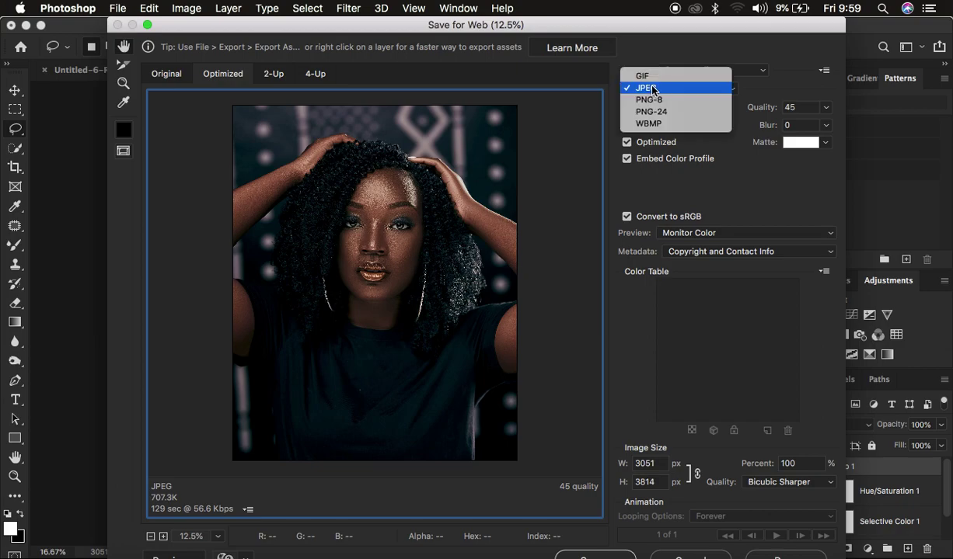
{"action": "left_click", "coordinate": [647, 89]}
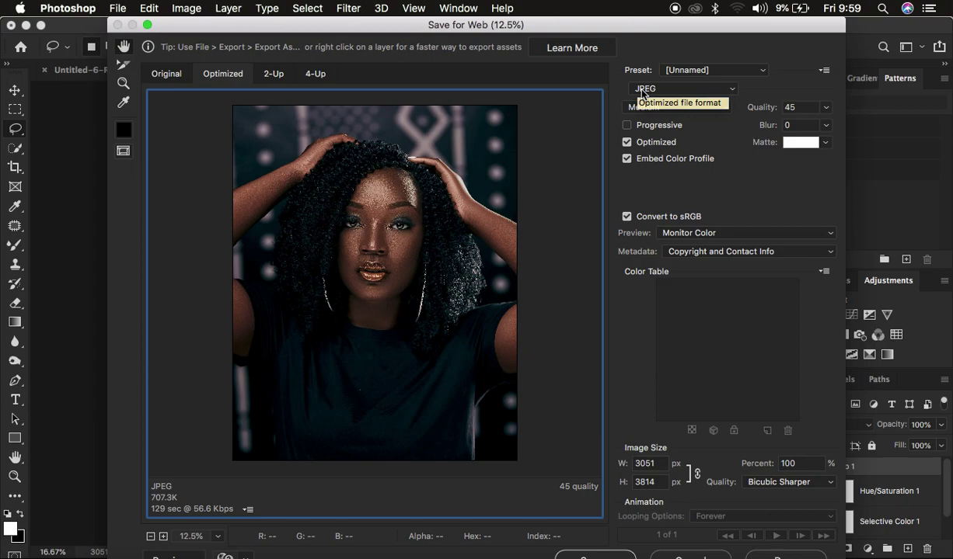
{"action": "left_click", "coordinate": [655, 106]}
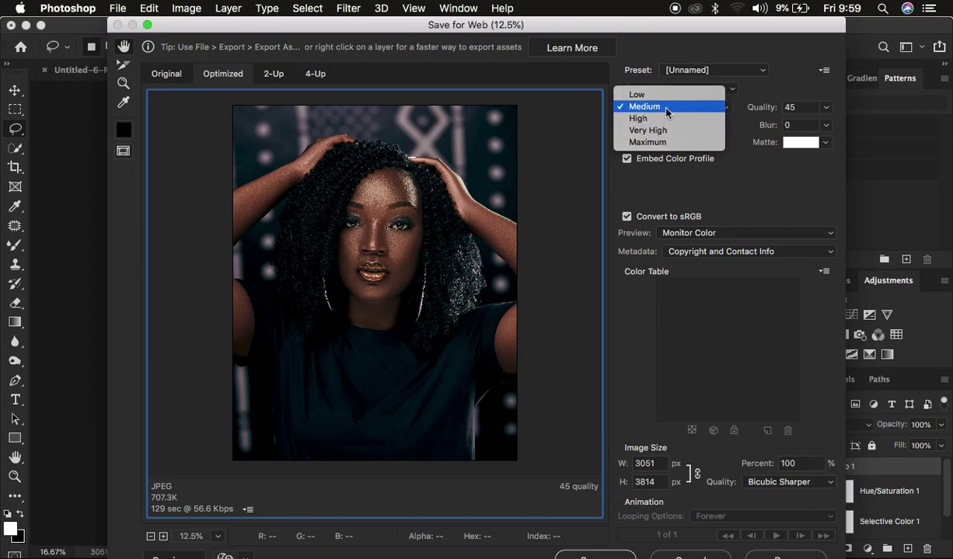
{"action": "left_click", "coordinate": [653, 146]}
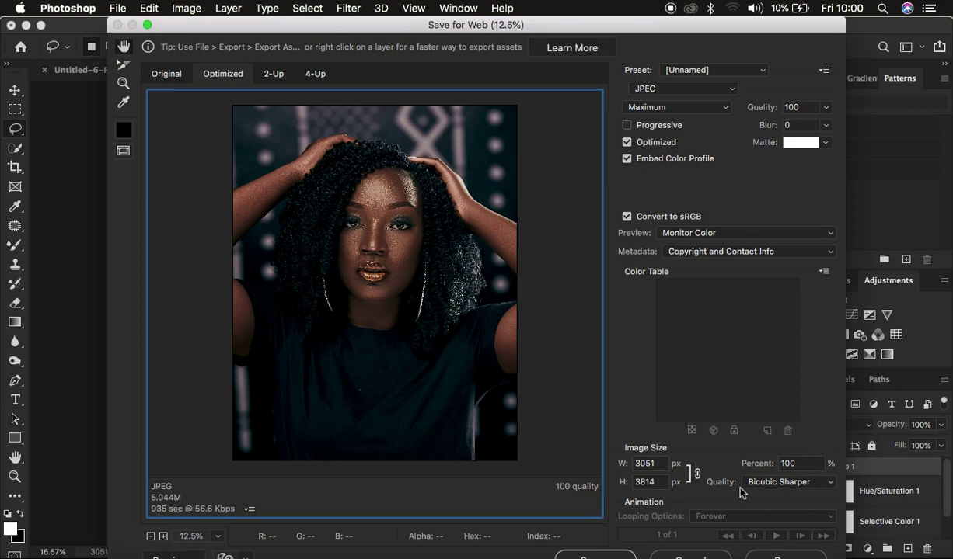
{"action": "left_click", "coordinate": [772, 482]}
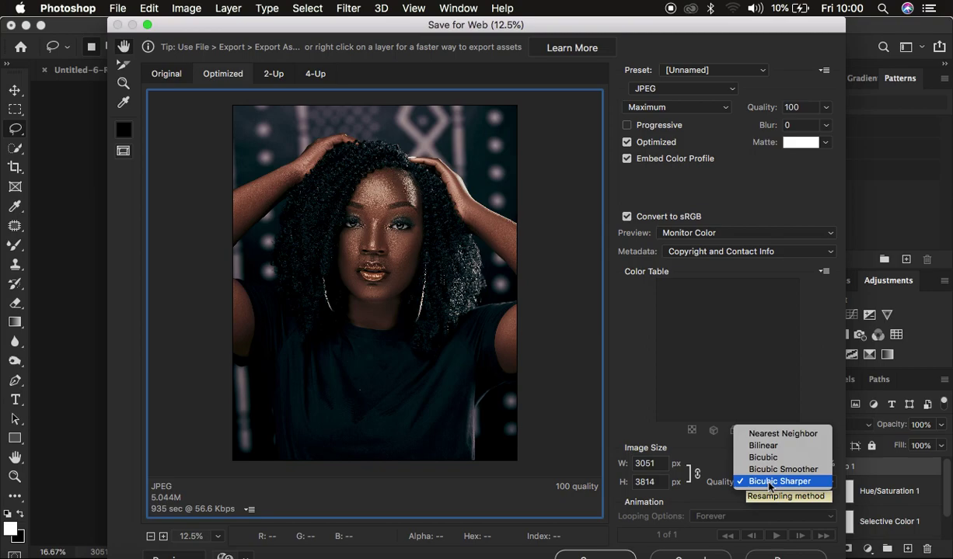
{"action": "left_click", "coordinate": [769, 483]}
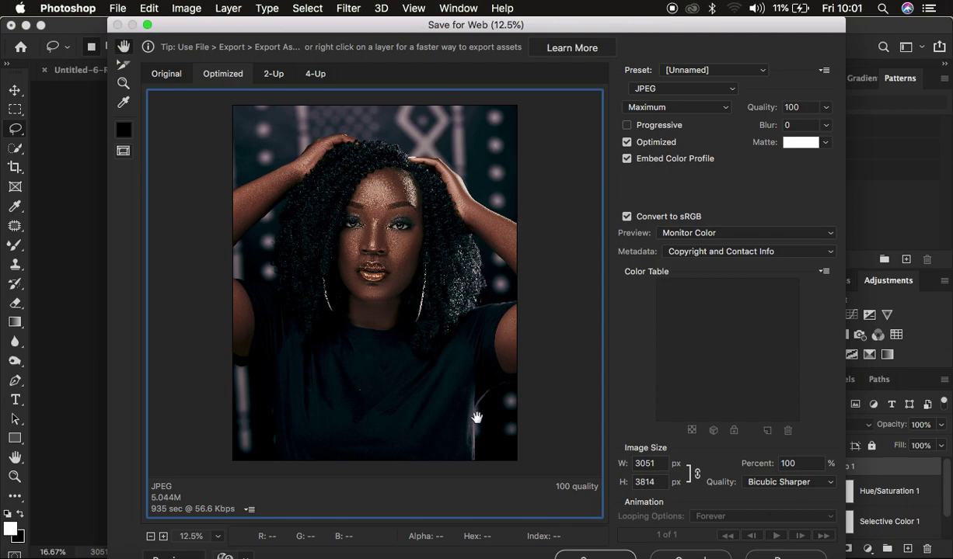
Start saving to the 2022 EDITED folder, then cancel both the save and Save for Web.
{"action": "key", "text": "Return"}
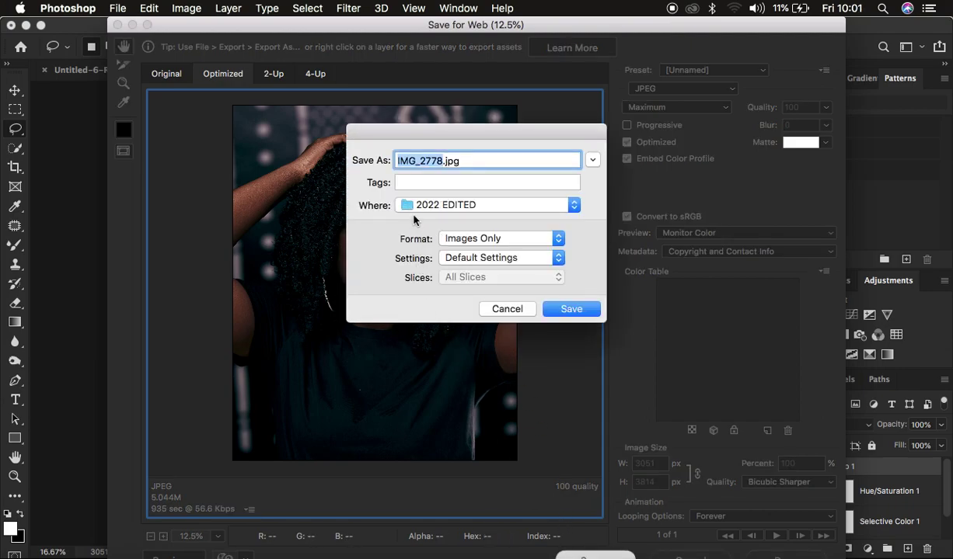
{"action": "left_click", "coordinate": [463, 206]}
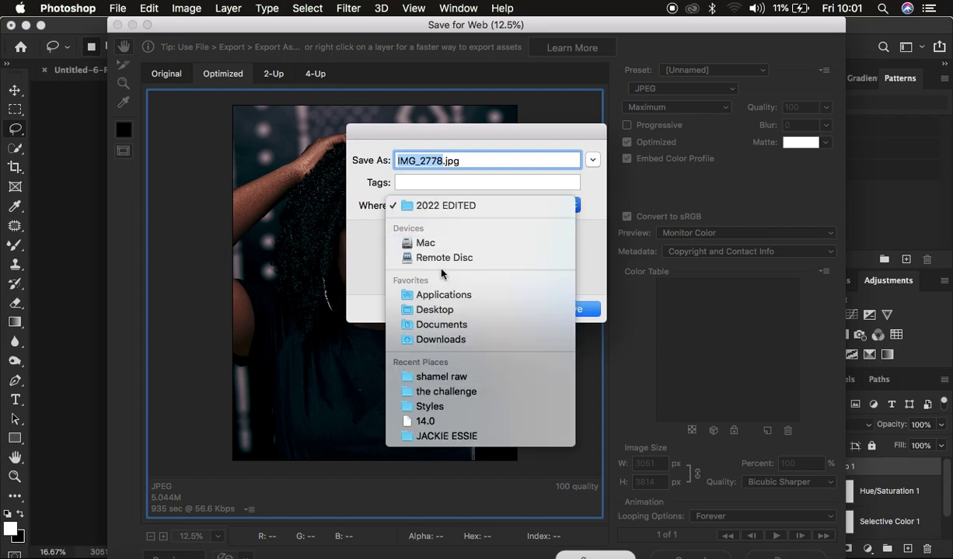
{"action": "left_click", "coordinate": [560, 195]}
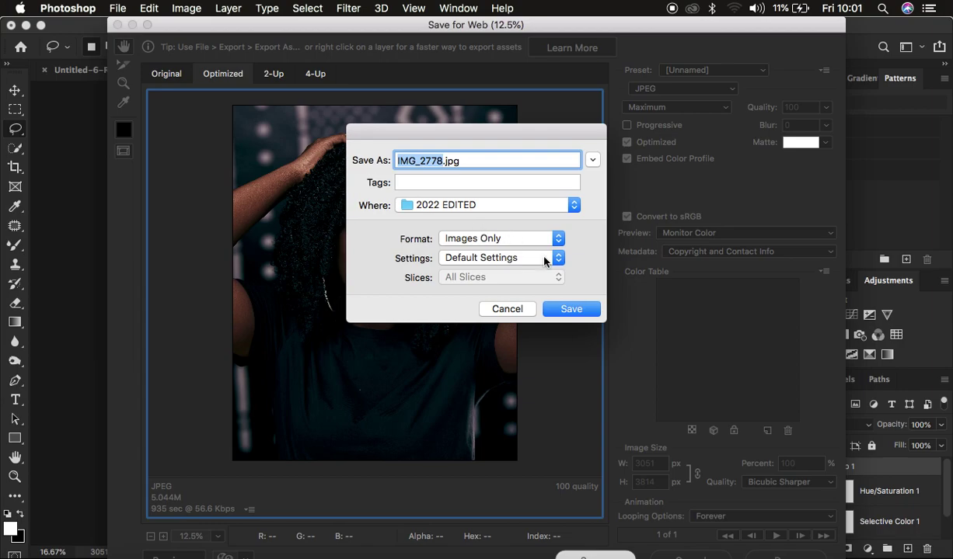
{"action": "left_click", "coordinate": [505, 309]}
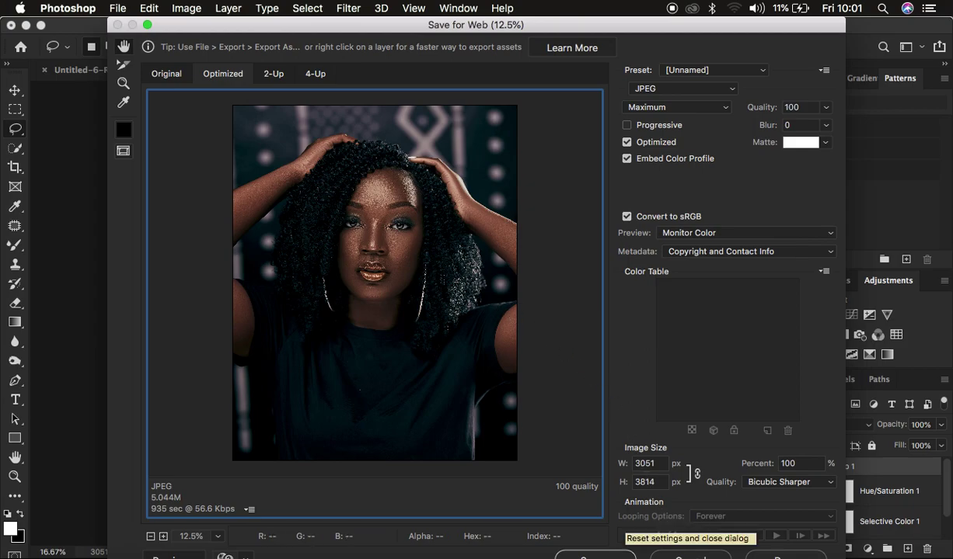
{"action": "left_click", "coordinate": [676, 555]}
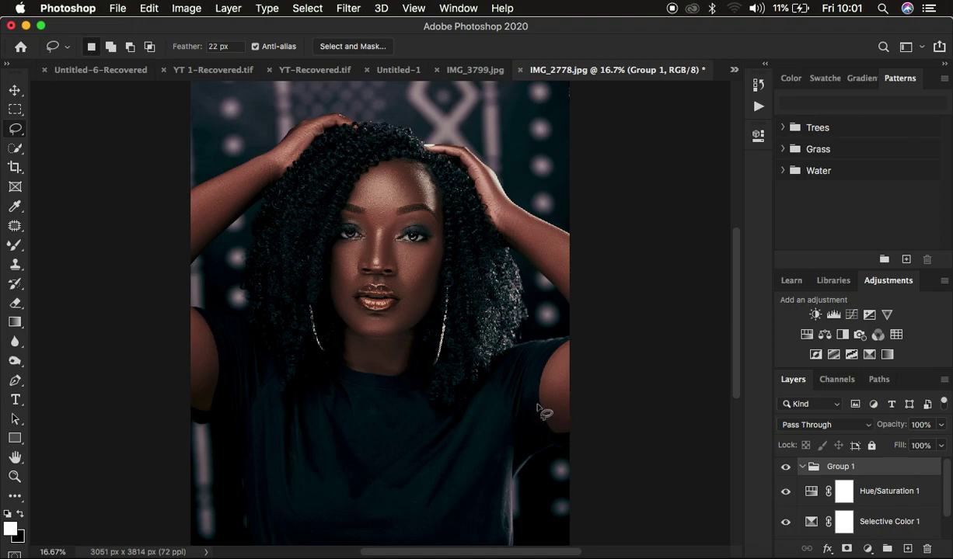
Open File > Export > Export As for the portrait document.
{"action": "left_click", "coordinate": [116, 9]}
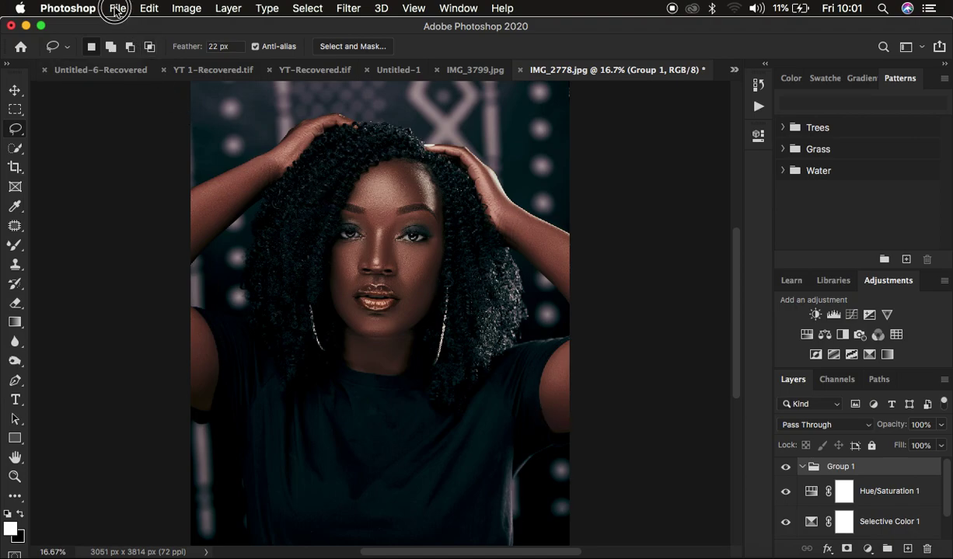
{"action": "mouse_move", "coordinate": [152, 215]}
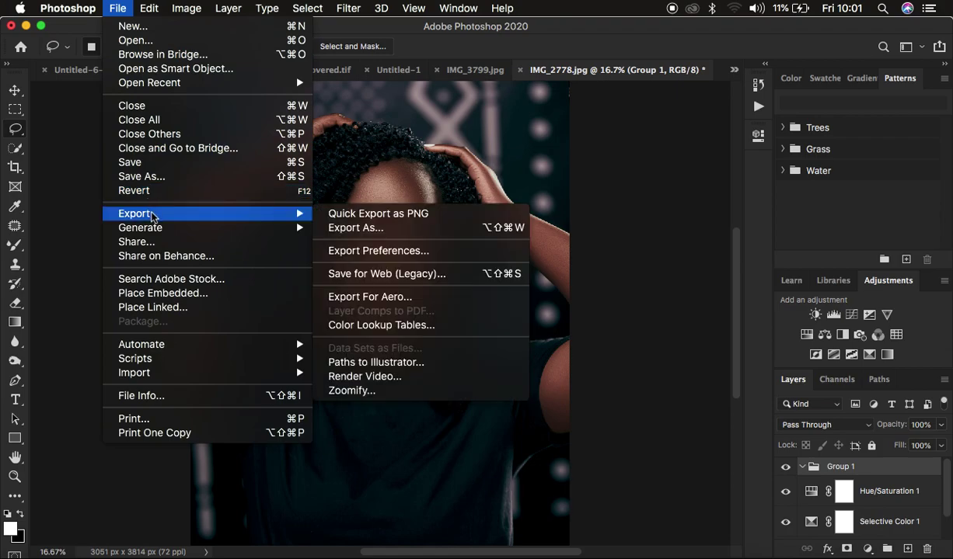
{"action": "left_click", "coordinate": [377, 228]}
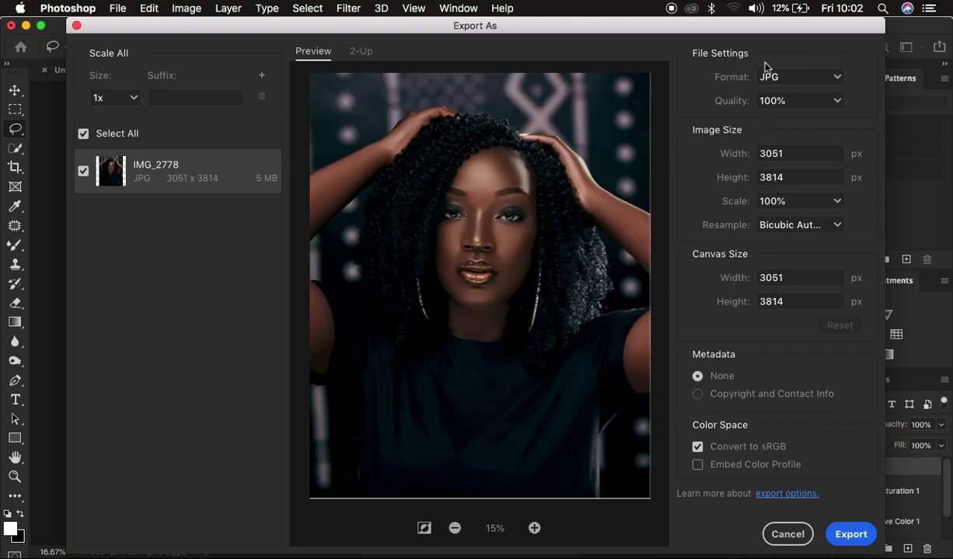
Open the Export As format list to check the JPG setting.
{"action": "left_click", "coordinate": [780, 77]}
Keep JPG, set resampling to Bicubic Sharper, and tick Embed Color Profile.
{"action": "left_click", "coordinate": [781, 116]}
{"action": "left_click", "coordinate": [781, 231]}
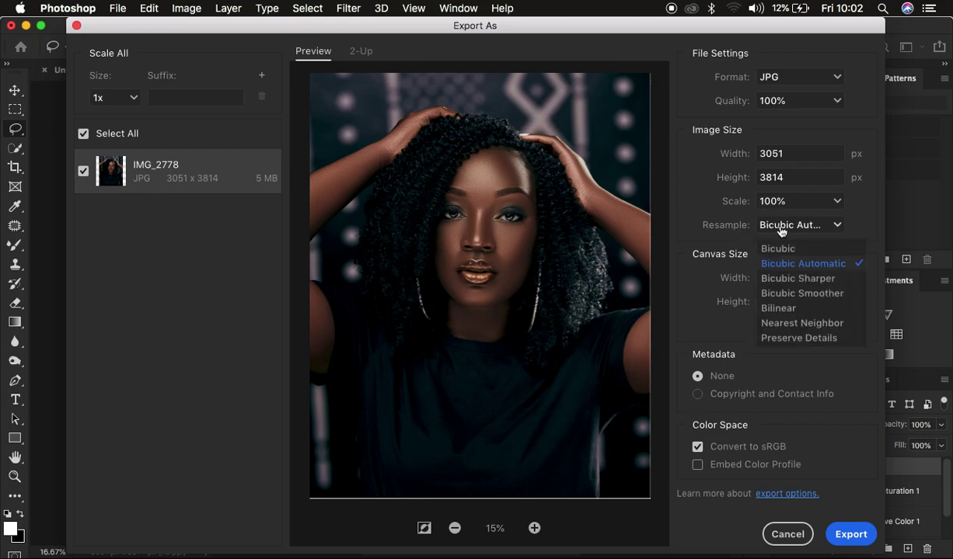
{"action": "left_click", "coordinate": [792, 278]}
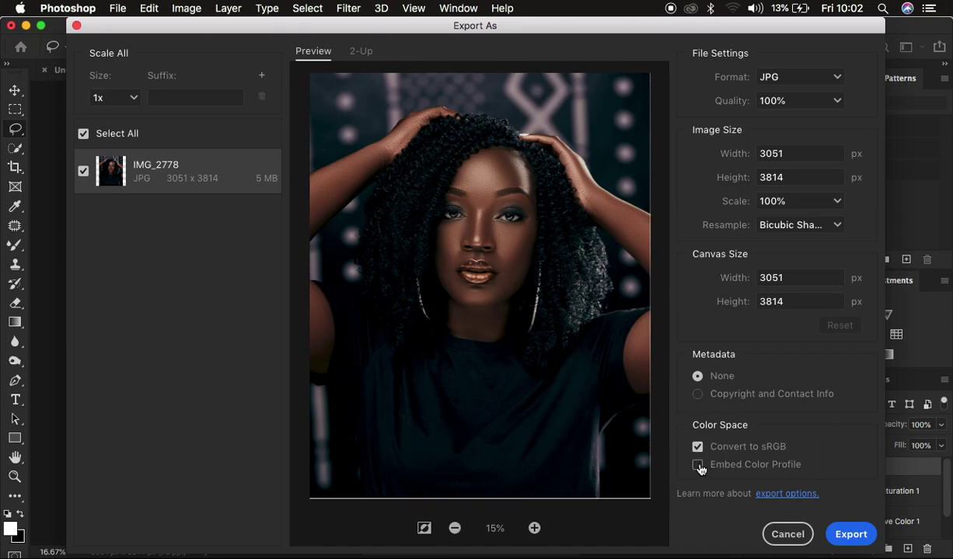
{"action": "left_click", "coordinate": [697, 466]}
{"action": "left_click", "coordinate": [839, 538]}
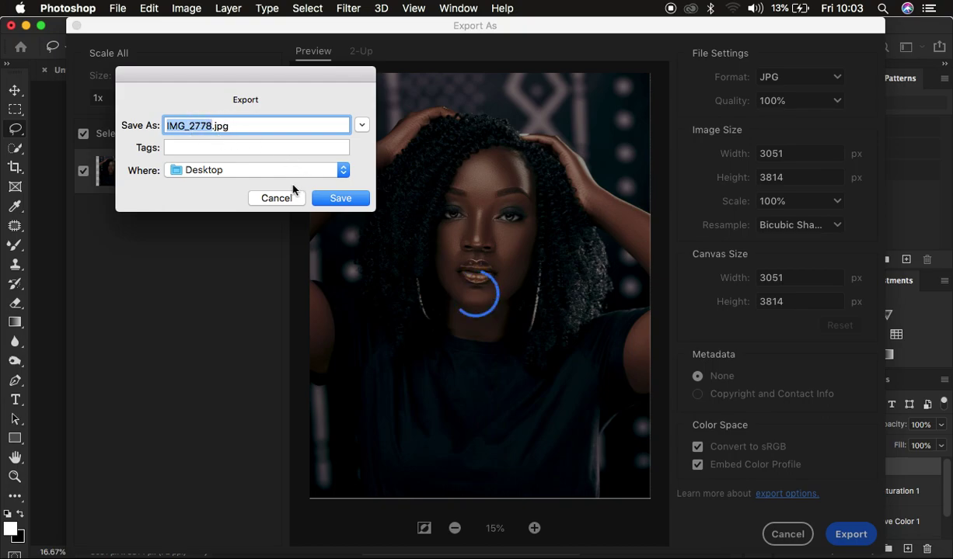
{"action": "left_click", "coordinate": [258, 170]}
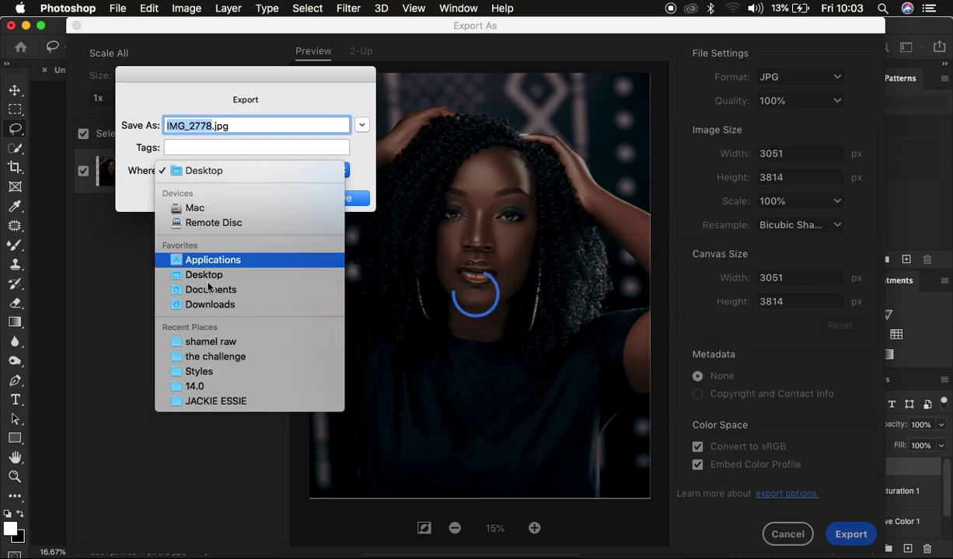
{"action": "left_click", "coordinate": [117, 224]}
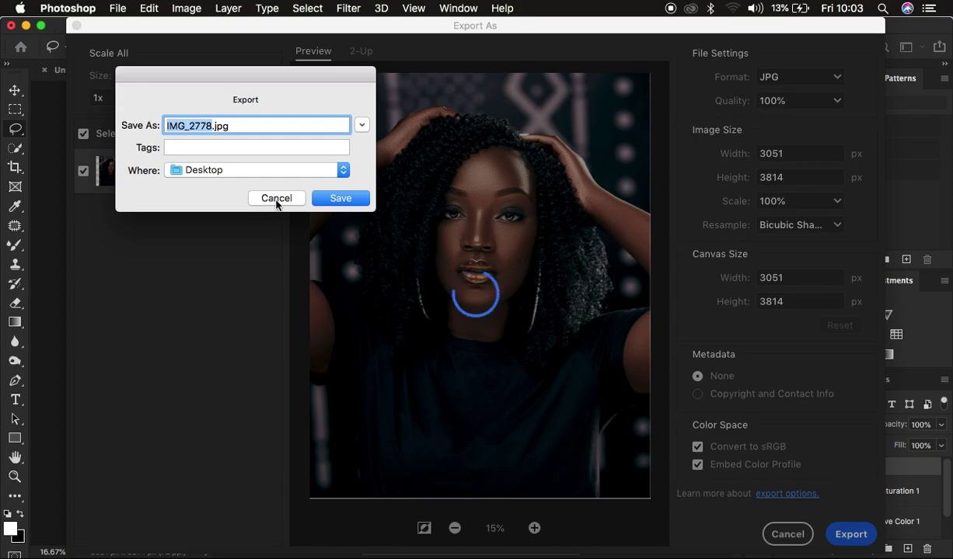
{"action": "left_click", "coordinate": [276, 199]}
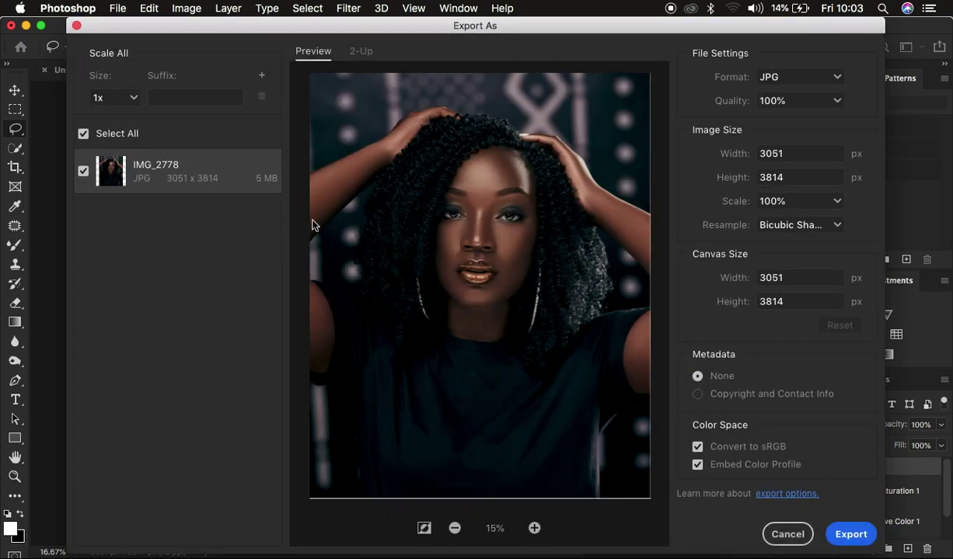
Cancel Export As, switch to Chrome's YouTube page, then minimize Chrome.
{"action": "left_click", "coordinate": [780, 537]}
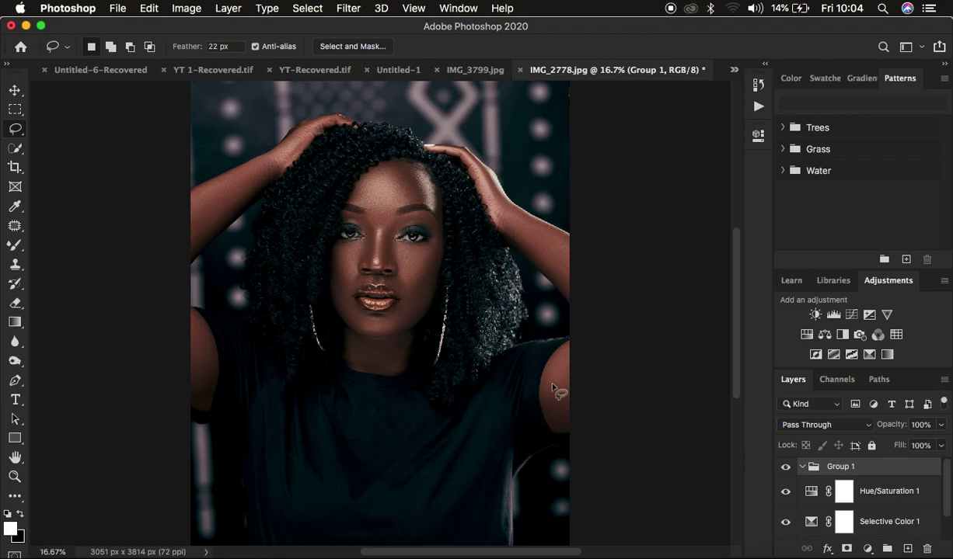
{"action": "left_click", "coordinate": [522, 556]}
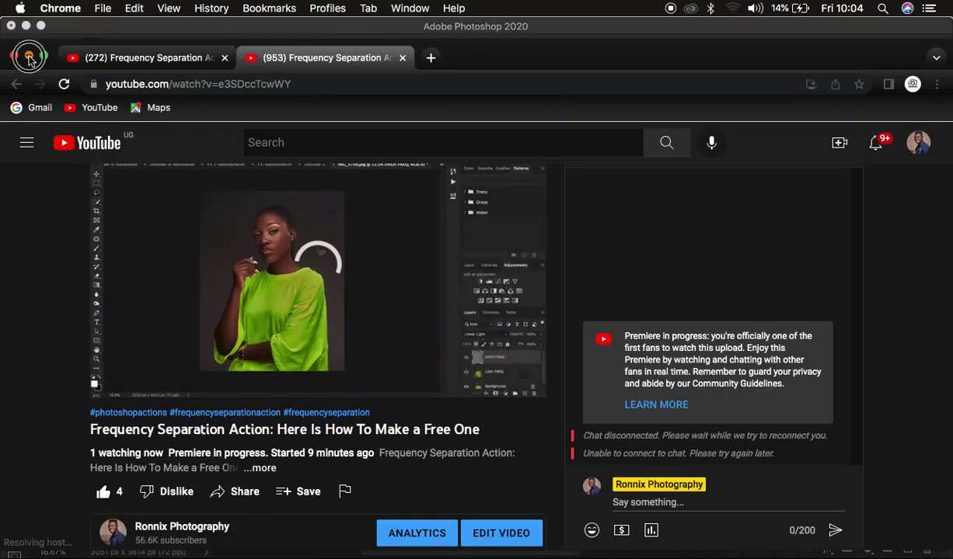
{"action": "left_click", "coordinate": [28, 57]}
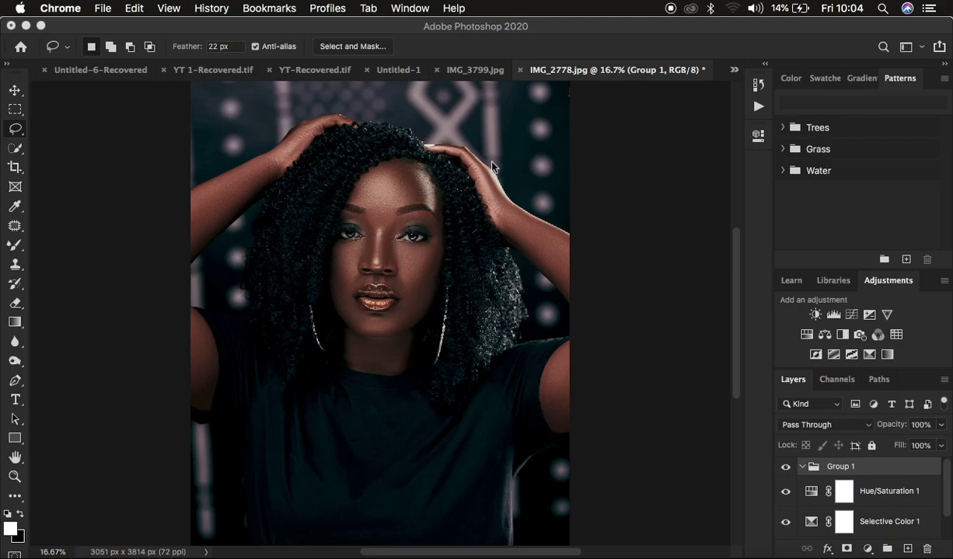